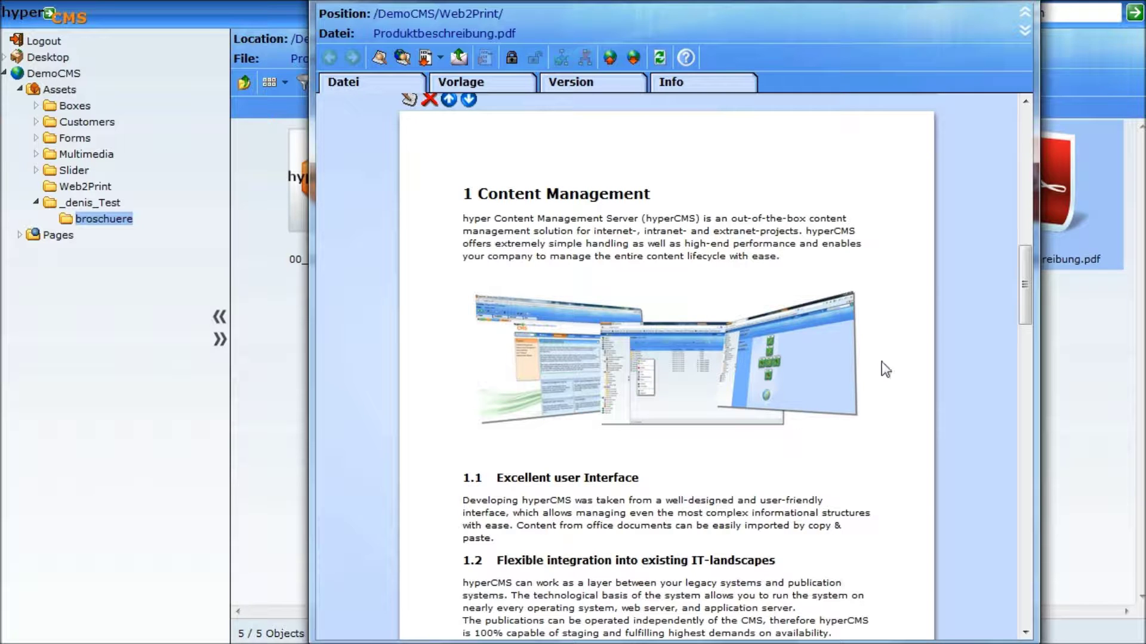
# Look through the pages of Produktbeschreibung.pdf and open its cover page, 00_Cover.page, for editing
pyautogui.moveTo(1028, 306); pyautogui.dragTo(1001, 259)
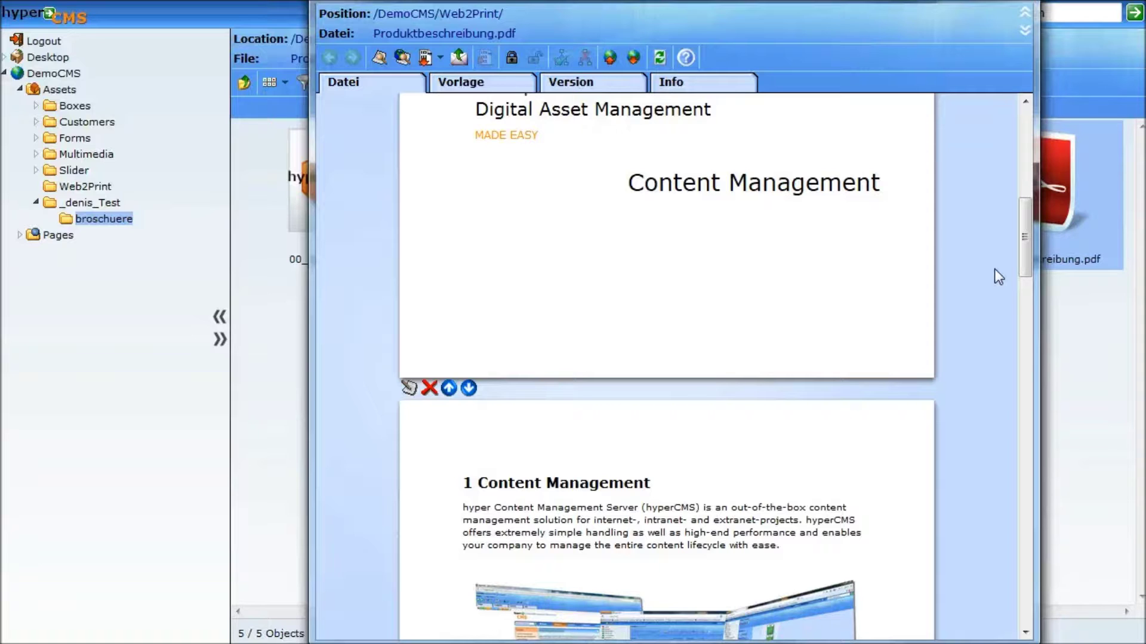
pyautogui.moveTo(1027, 229); pyautogui.dragTo(1018, 497)
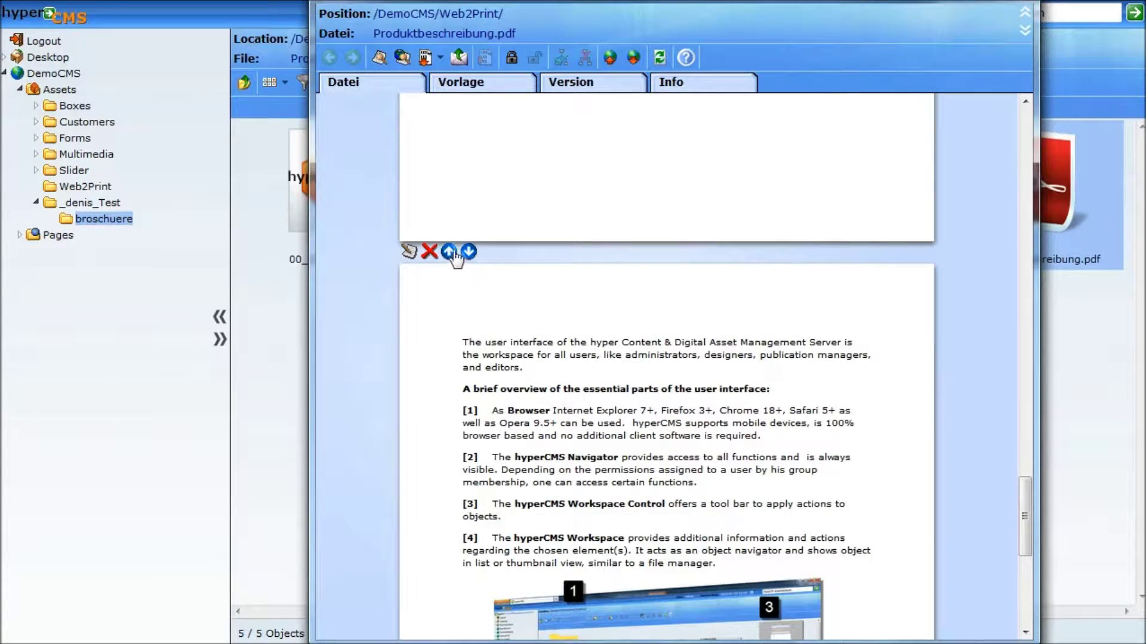
pyautogui.moveTo(1022, 513); pyautogui.dragTo(991, 150)
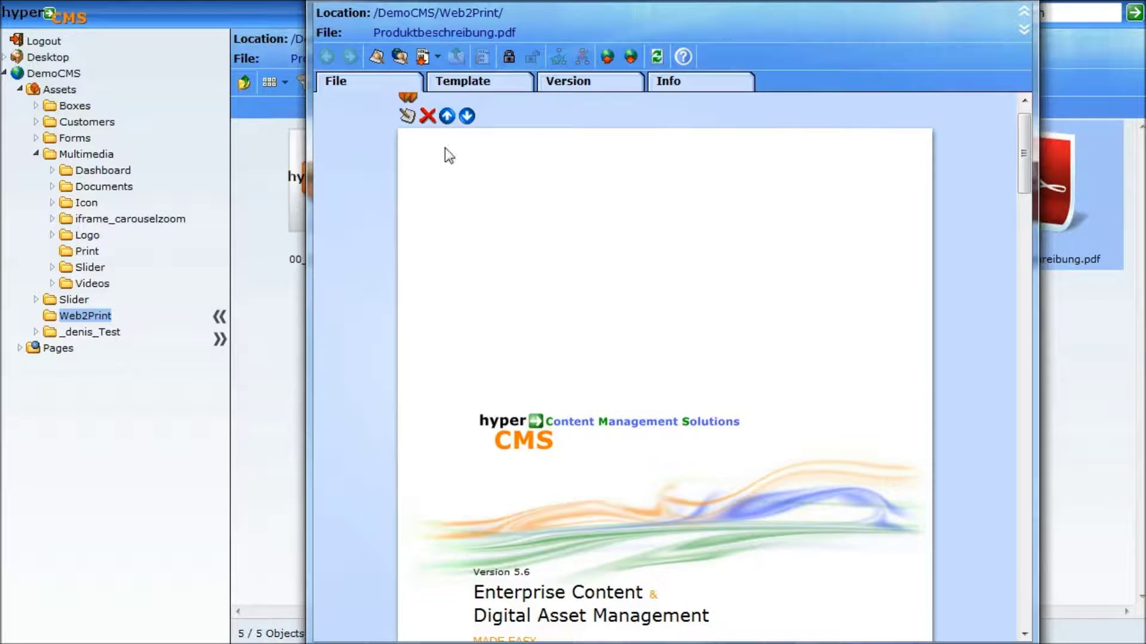
pyautogui.click(408, 116)
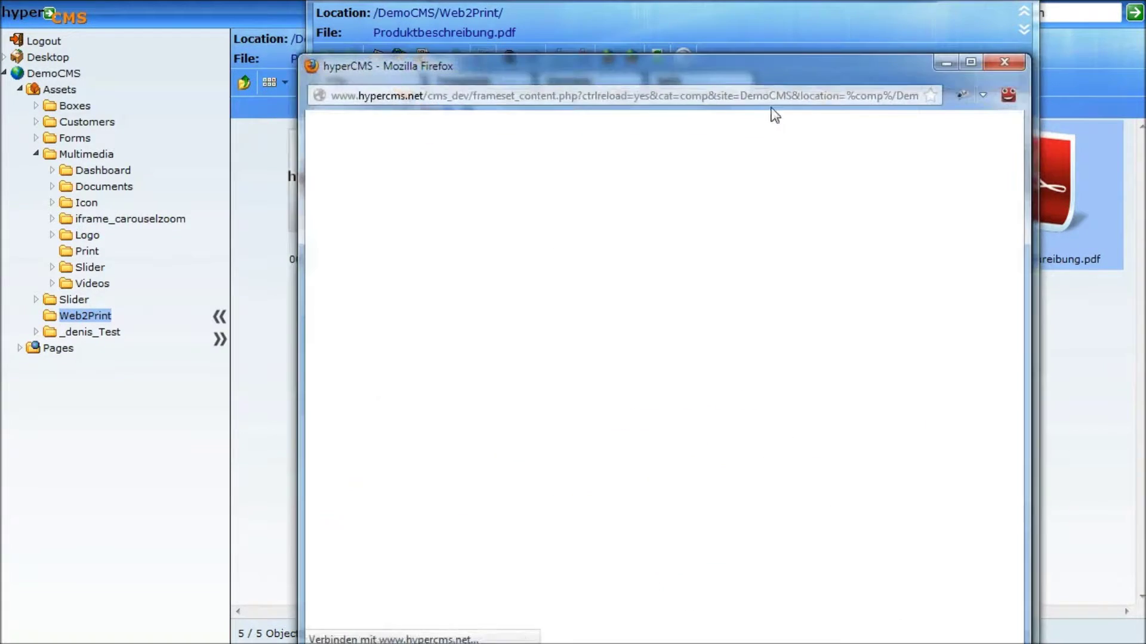
pyautogui.moveTo(835, 56); pyautogui.dragTo(835, 2)
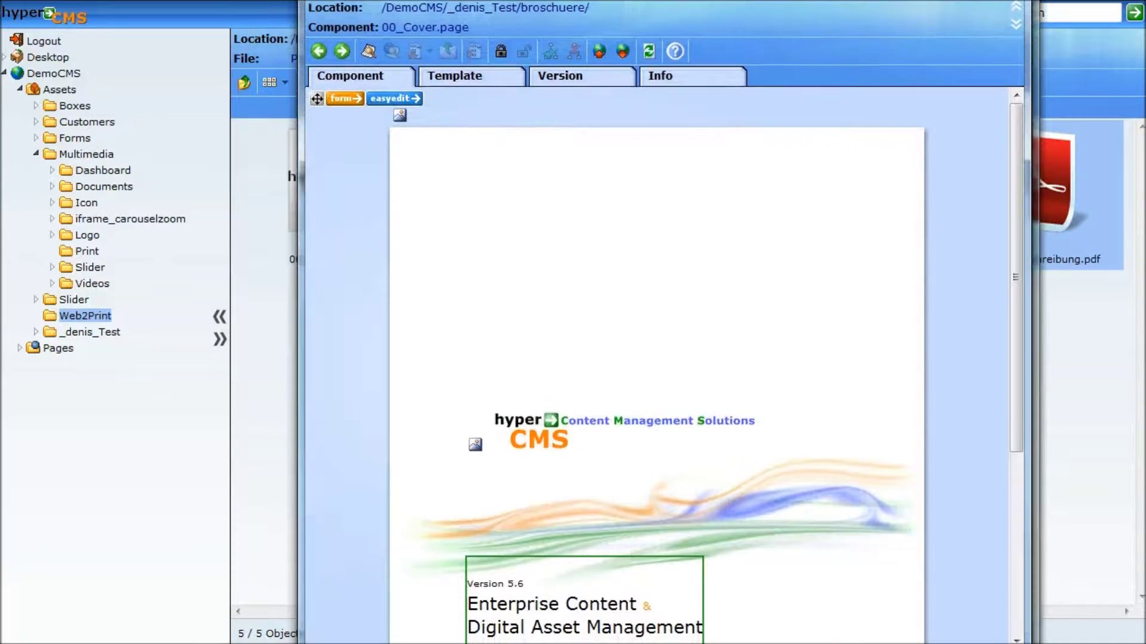
pyautogui.moveTo(1017, 210); pyautogui.dragTo(1029, 302)
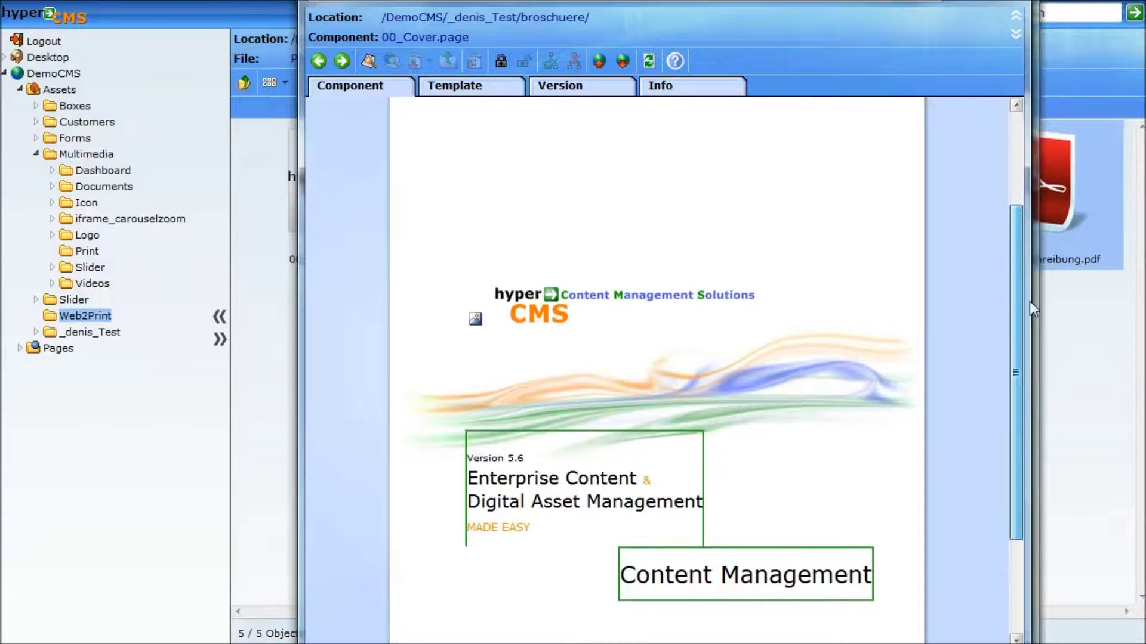
pyautogui.moveTo(1015, 412); pyautogui.dragTo(1020, 280)
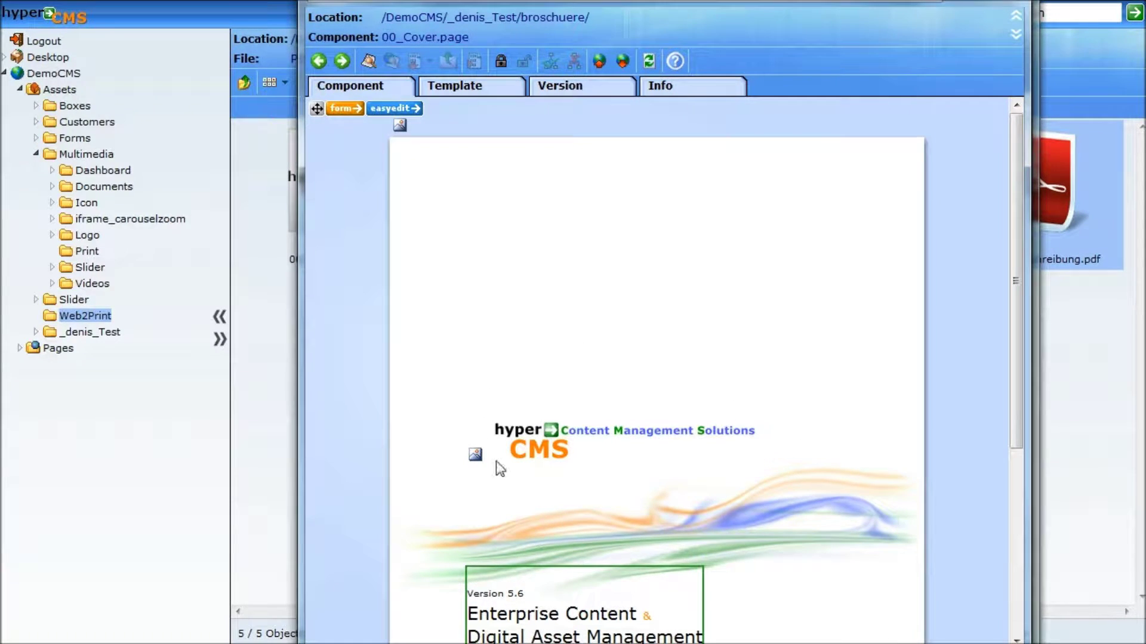
# Inspect the media files selected for the cover page's background image and logo, keeping both selections
pyautogui.click(400, 126)
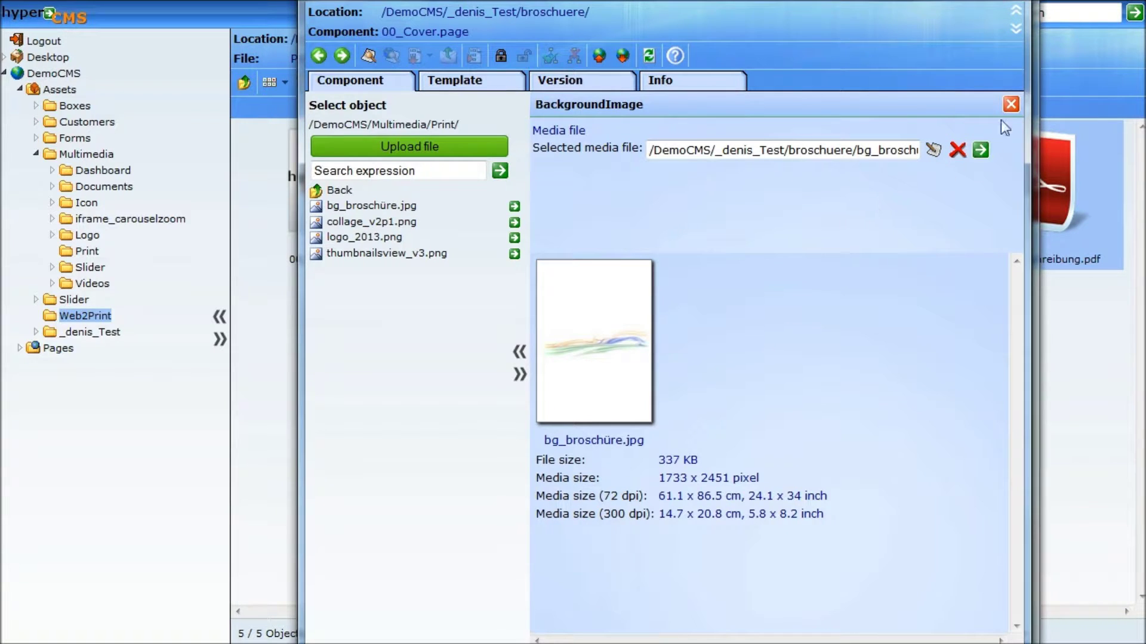
pyautogui.click(1010, 105)
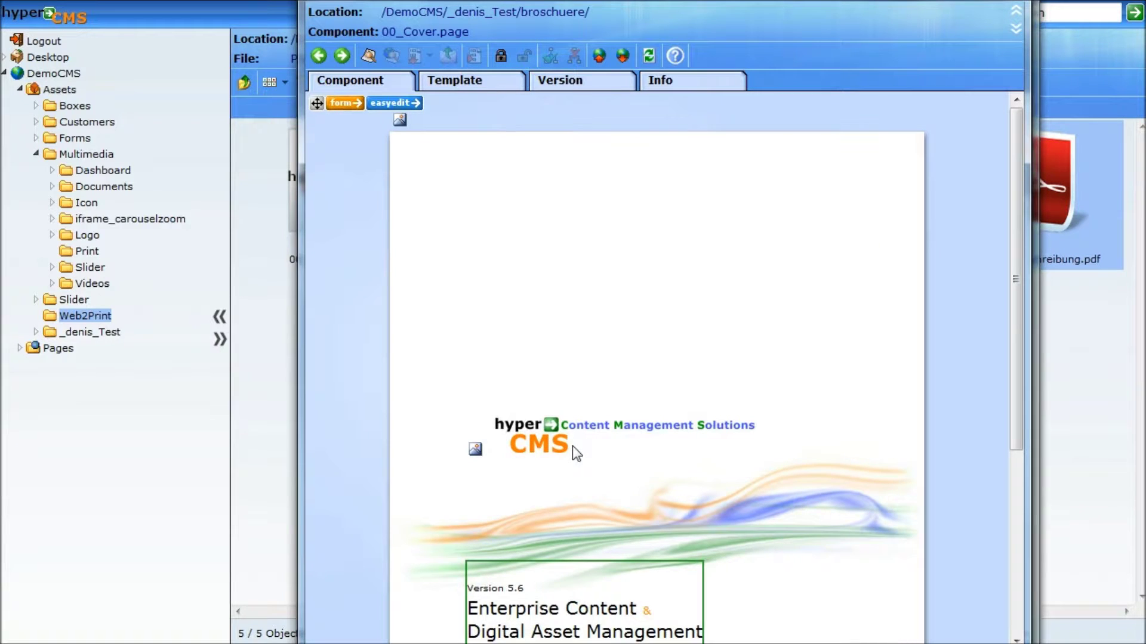
pyautogui.click(475, 449)
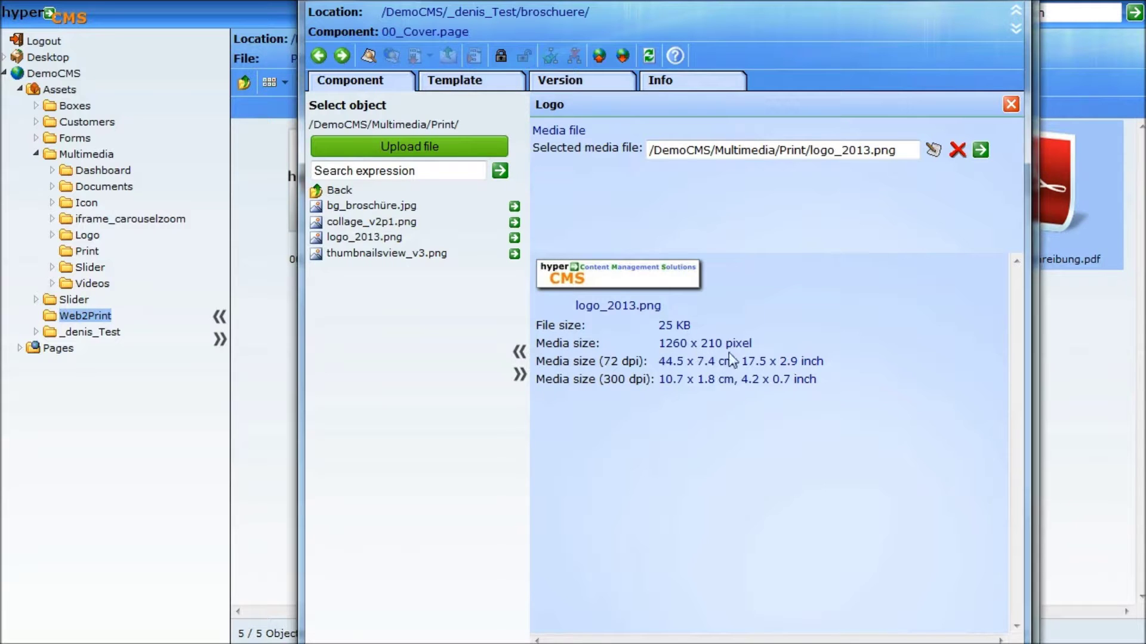
pyautogui.click(1011, 105)
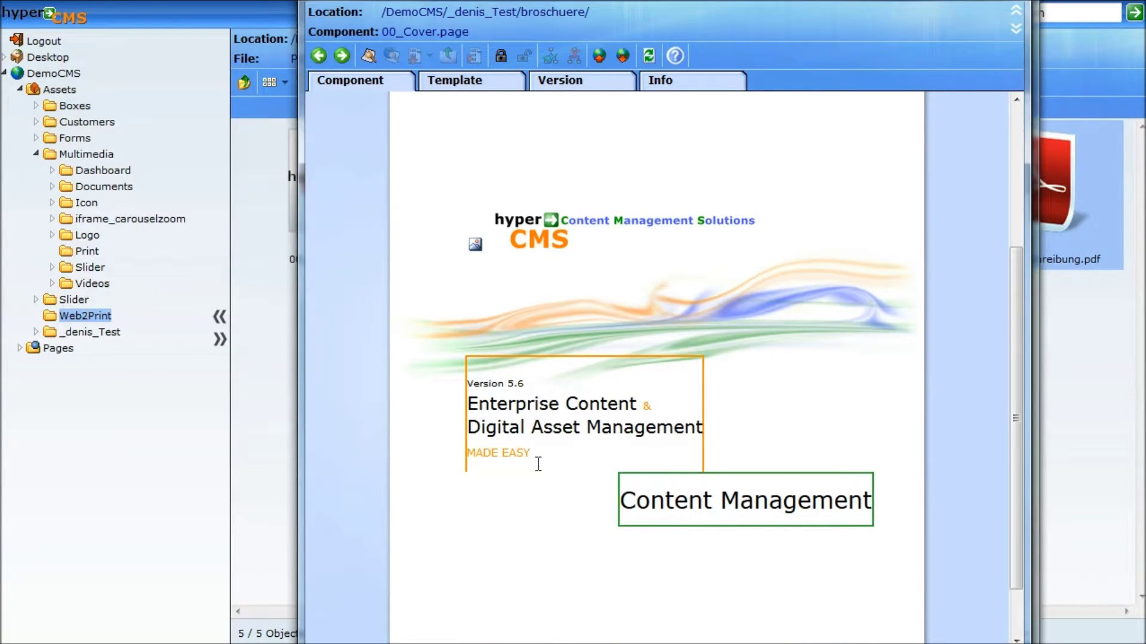
# Change the version line on the cover page to "Version 5.6.2" and leave the text editor
pyautogui.tripleClick(527, 390)
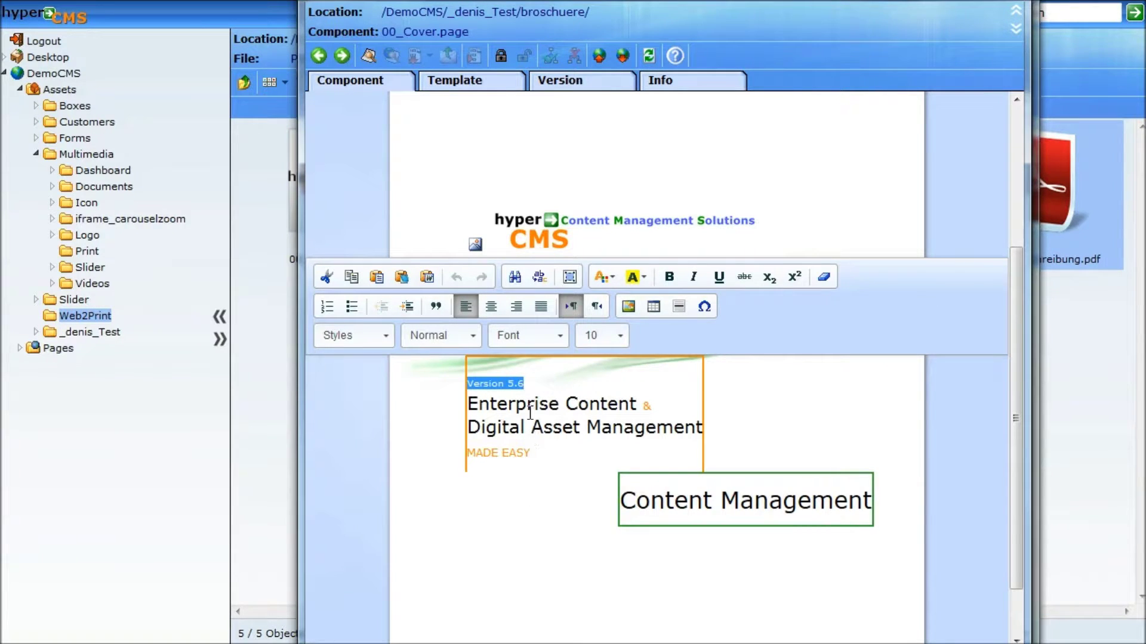
pyautogui.click(529, 385)
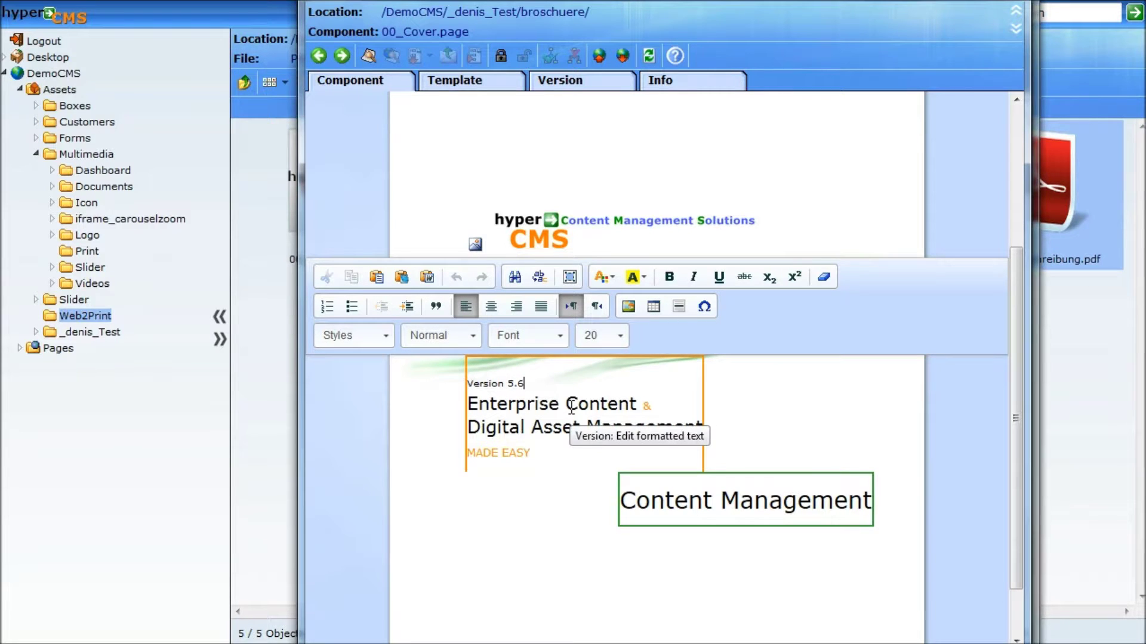
pyautogui.press('Left')
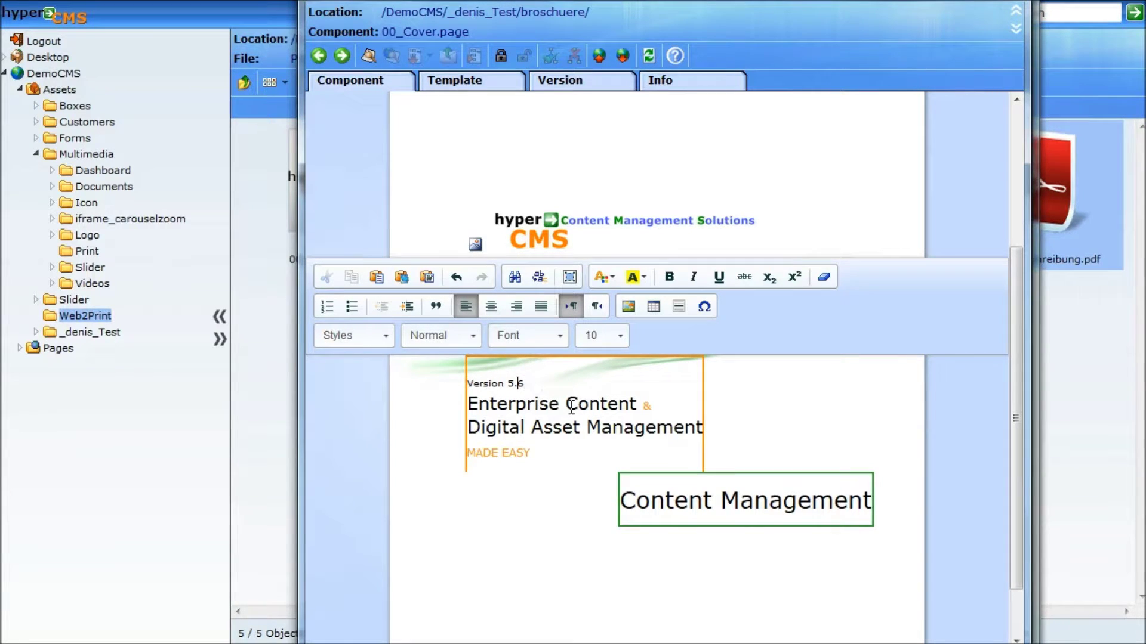
pyautogui.write('2')
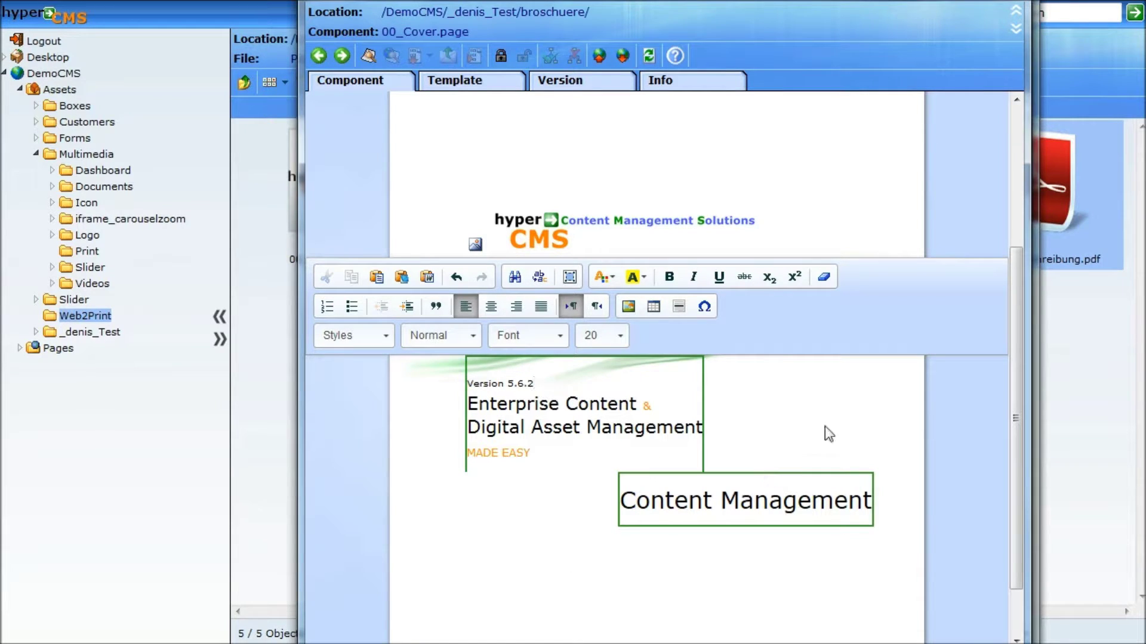
pyautogui.click(824, 426)
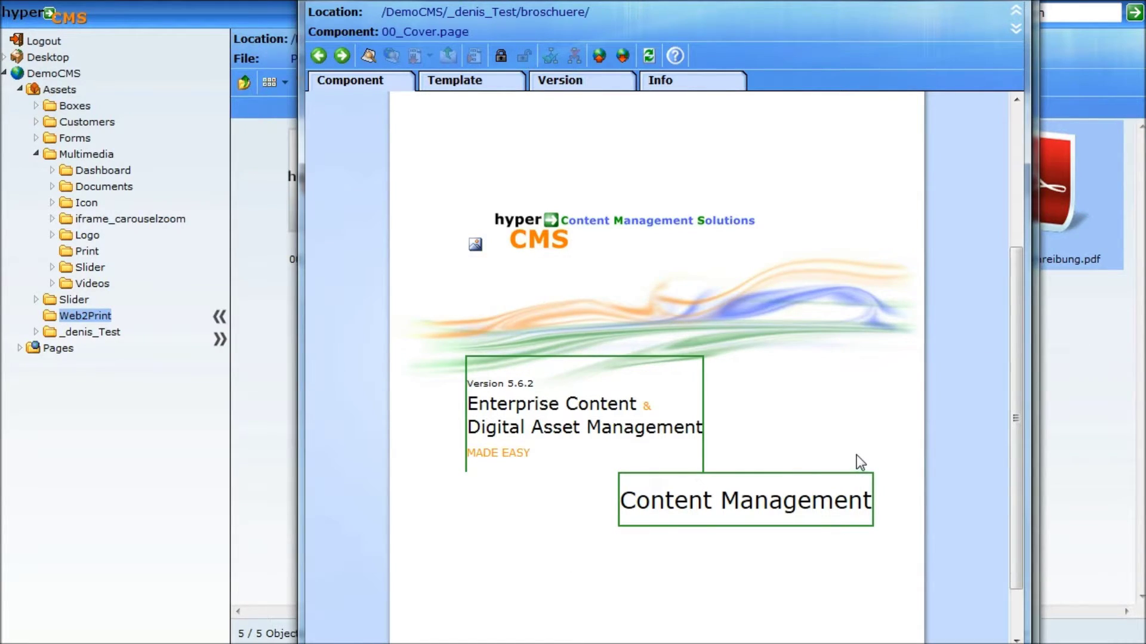
# Publish the cover page immediately and refresh the Produktbeschreibung.pdf view to load the change
pyautogui.scroll(-1, 878, 464)
pyautogui.scroll(2, 880, 463)
pyautogui.scroll(1, 880, 464)
pyautogui.scroll(-2, 881, 465)
pyautogui.click(600, 57)
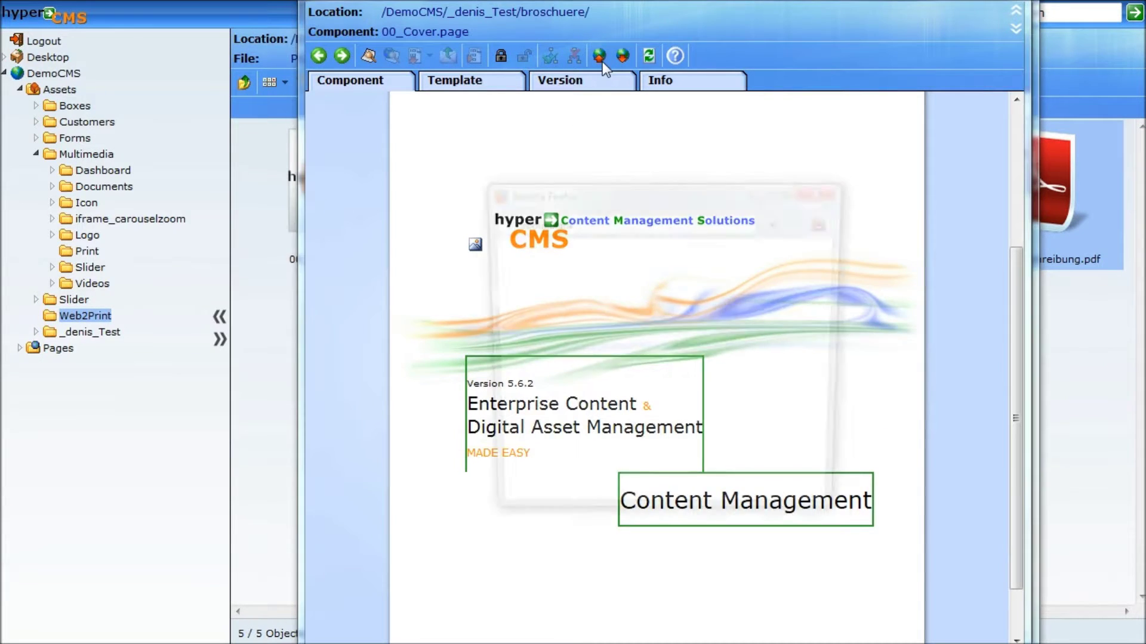
pyautogui.click(596, 362)
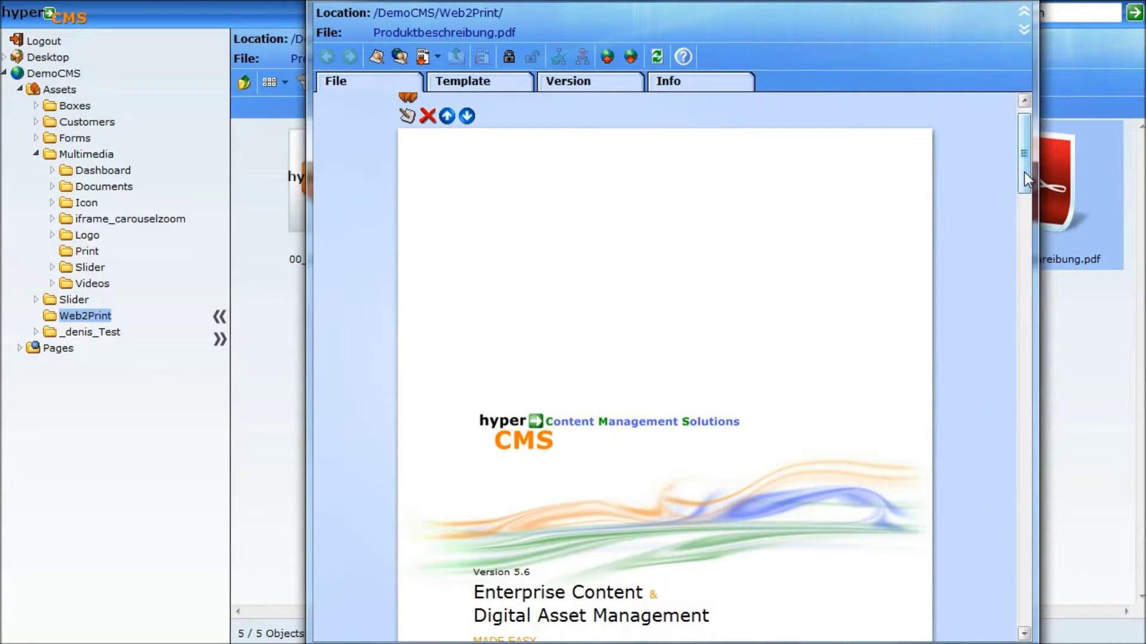
pyautogui.scroll(-3, 1024, 171)
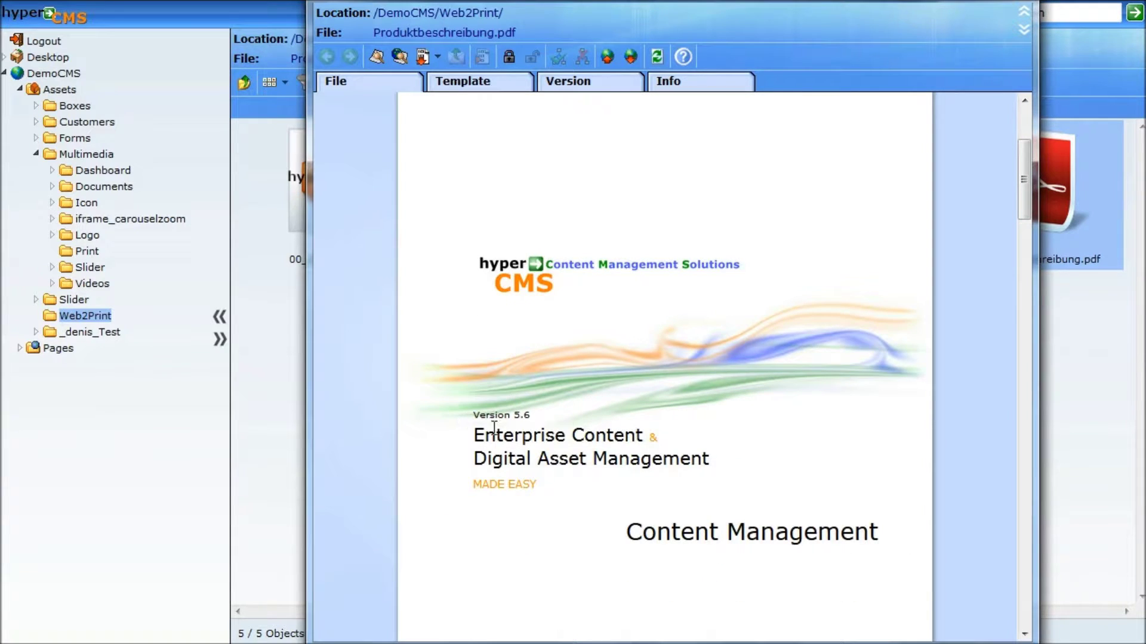
pyautogui.click(658, 58)
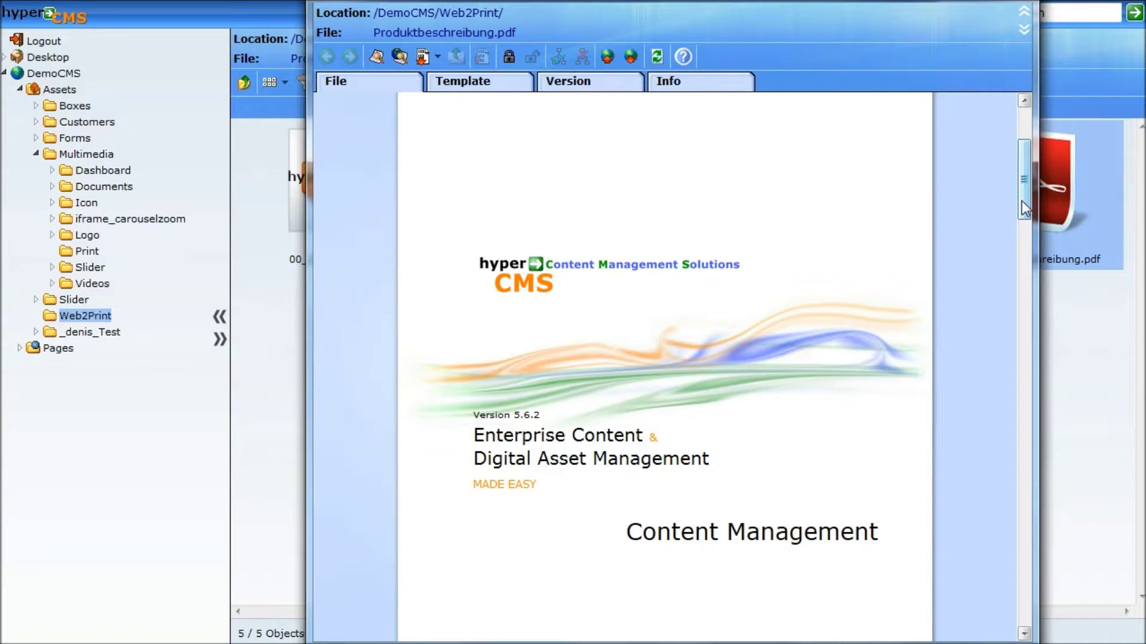
# Open 01_Page.page from the brochure and examine its editable main text, the collage image and the "Excellent user Interface" heading
pyautogui.moveTo(1024, 209); pyautogui.dragTo(1006, 299)
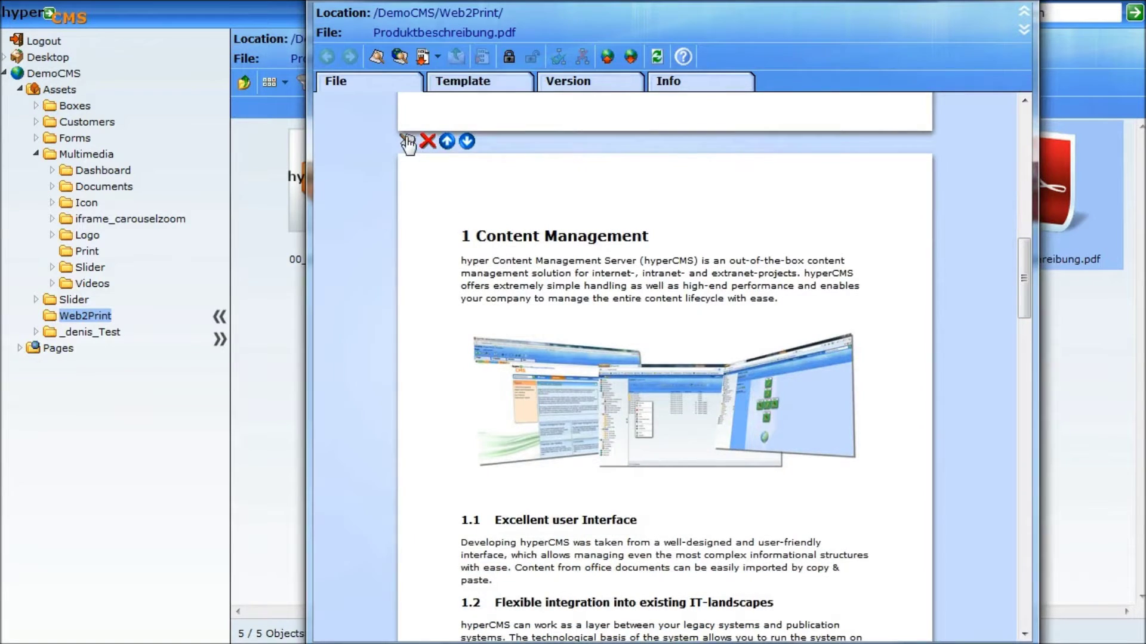
pyautogui.click(408, 142)
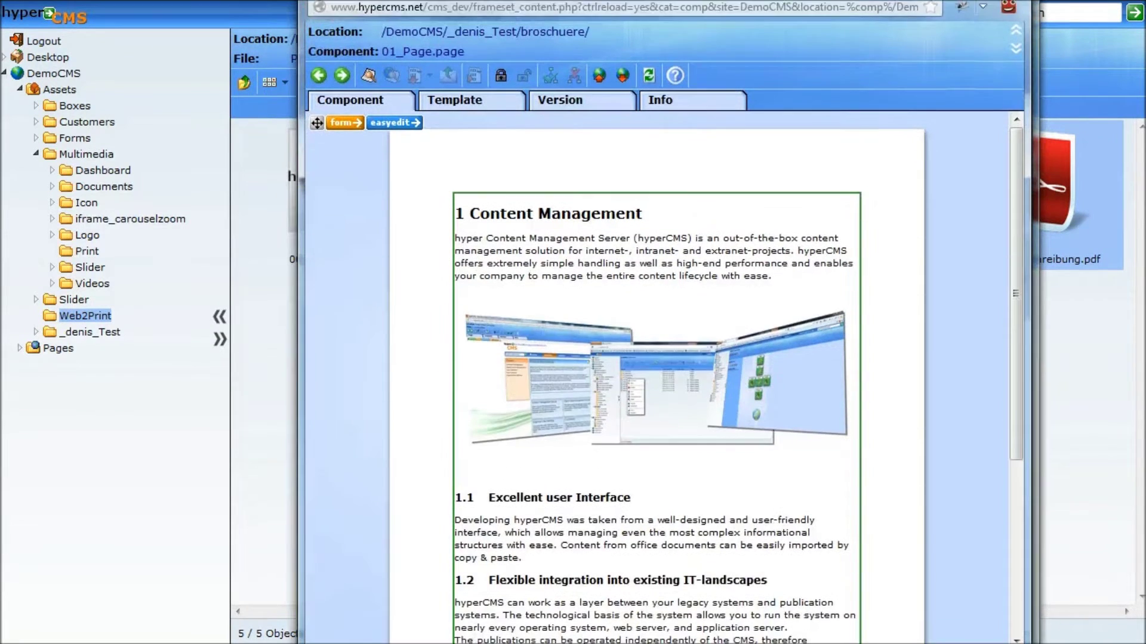
pyautogui.moveTo(1019, 216); pyautogui.dragTo(1009, 255)
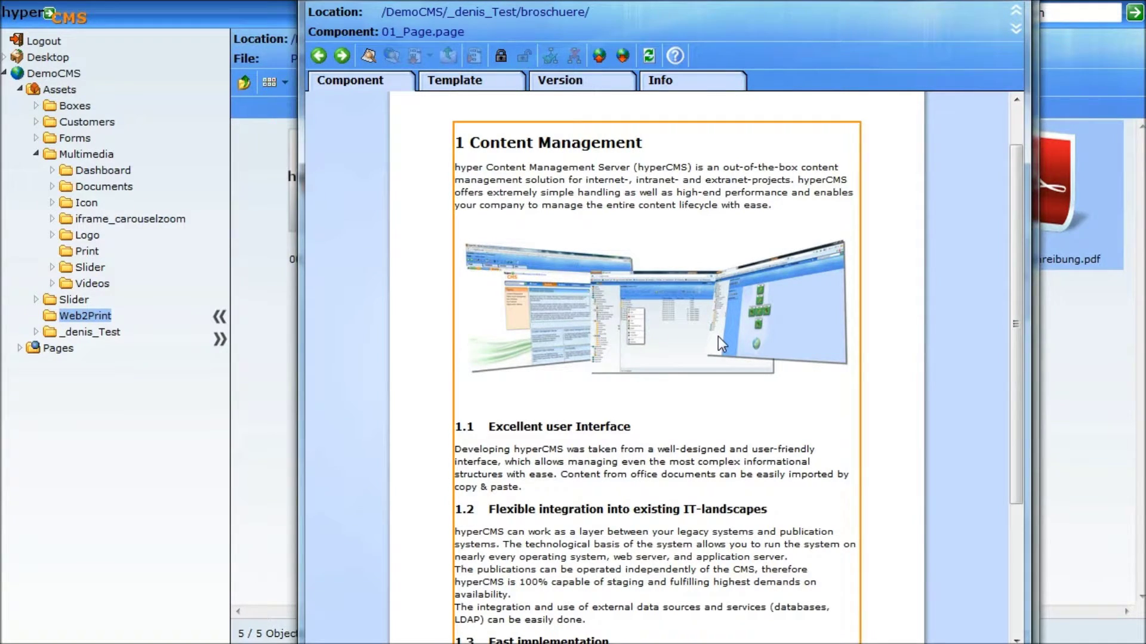
pyautogui.click(685, 344)
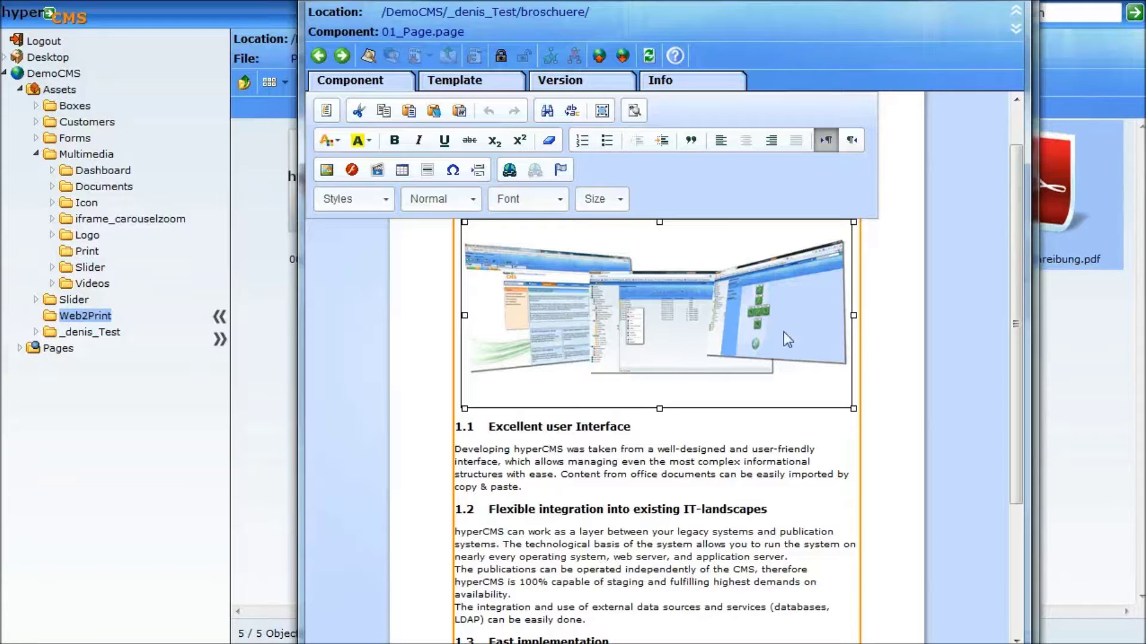
pyautogui.click(615, 427)
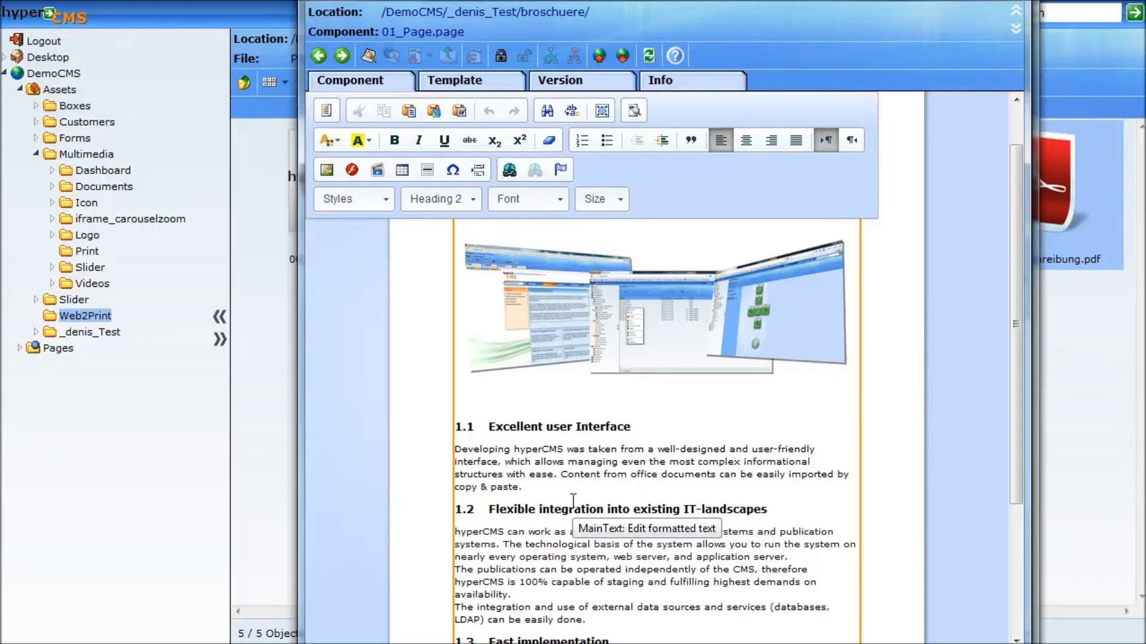
pyautogui.moveTo(632, 426); pyautogui.dragTo(454, 426)
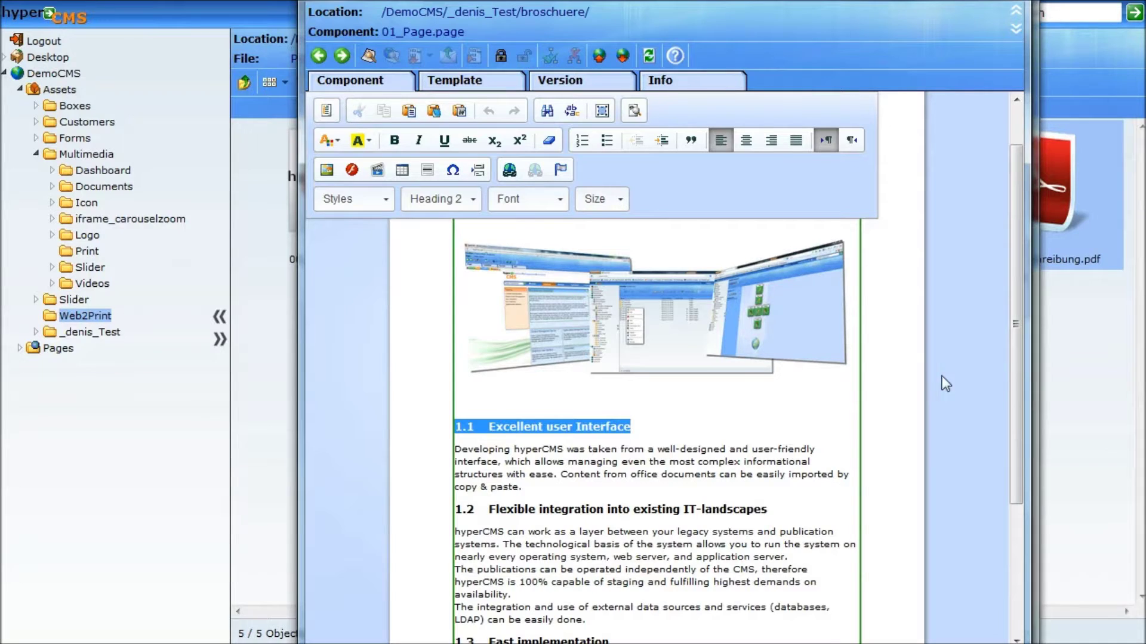
pyautogui.click(951, 364)
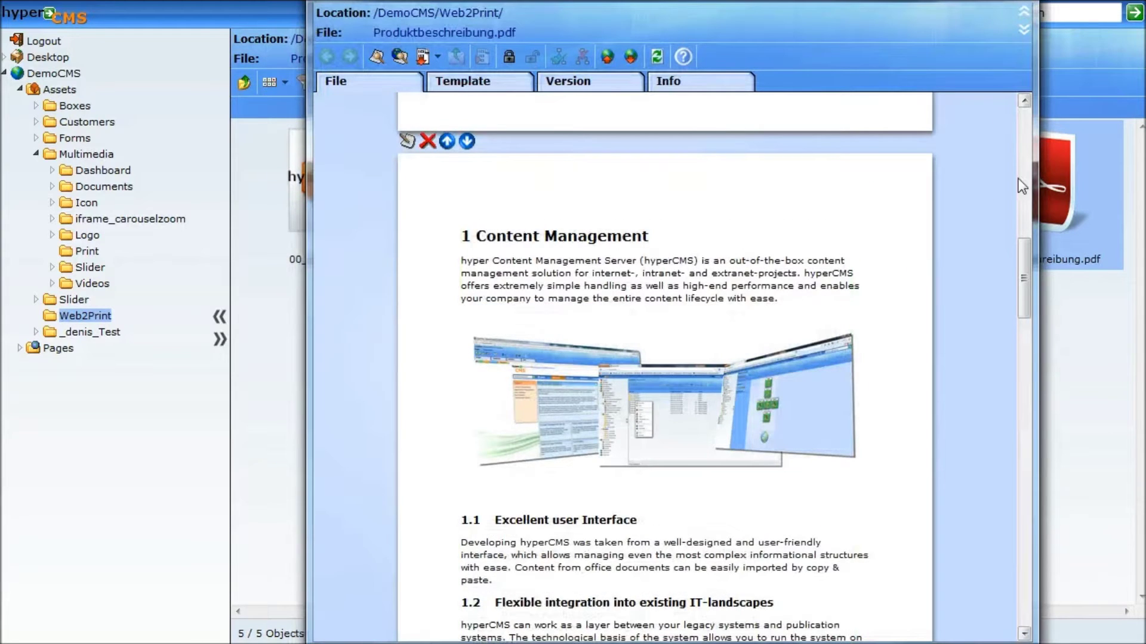
# Publish the whole Produktbeschreibung.pdf document now
pyautogui.moveTo(1024, 239); pyautogui.dragTo(1022, 124)
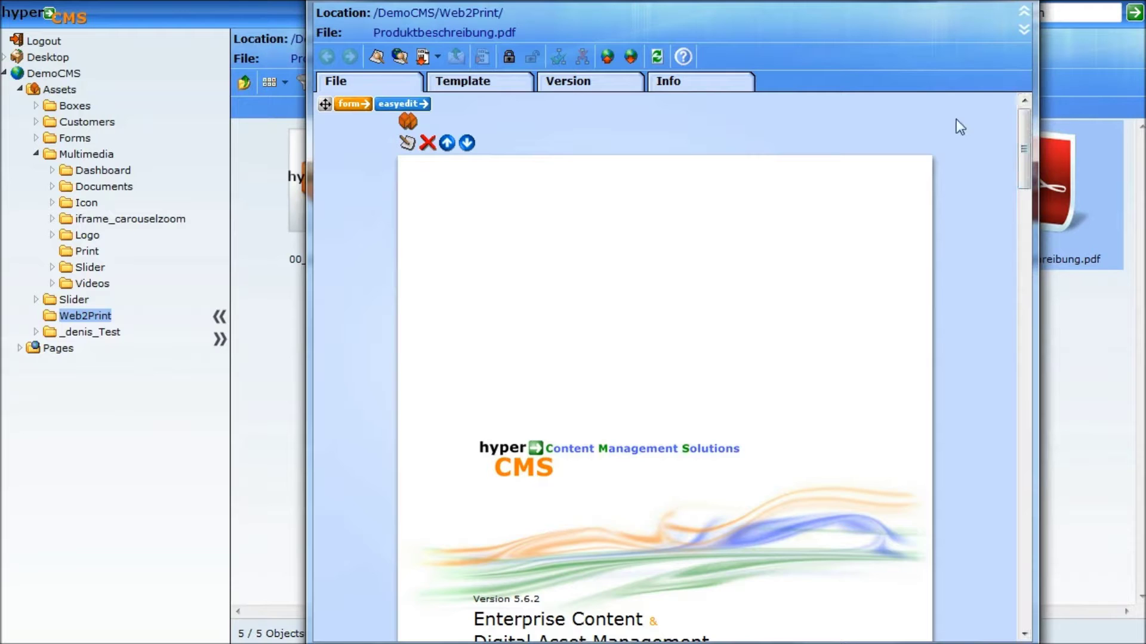
pyautogui.click(607, 57)
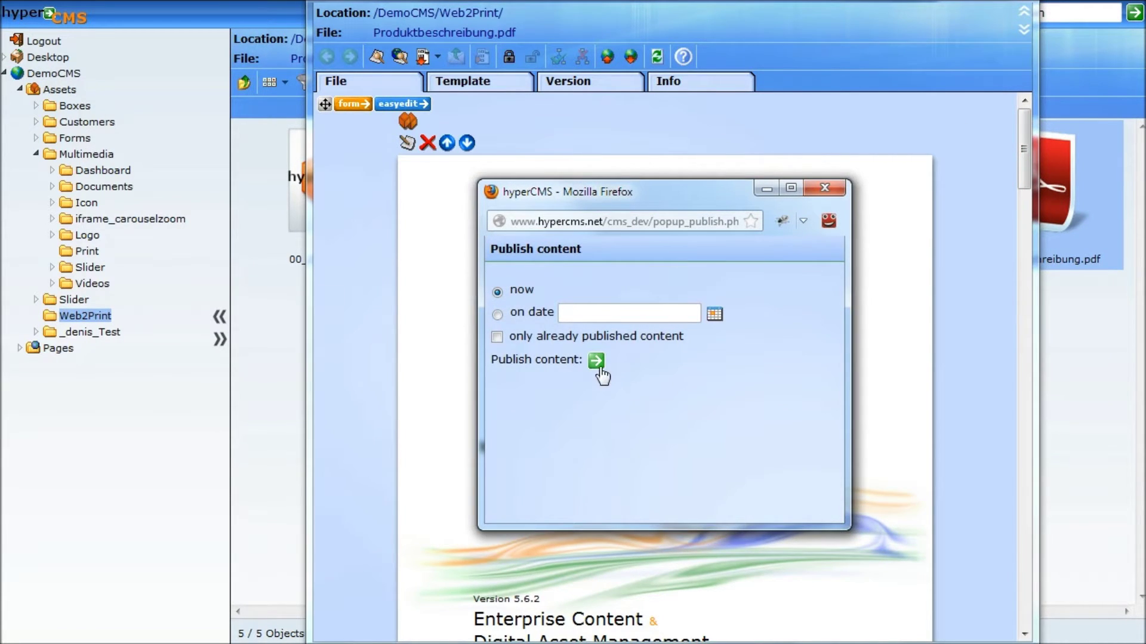
pyautogui.click(596, 361)
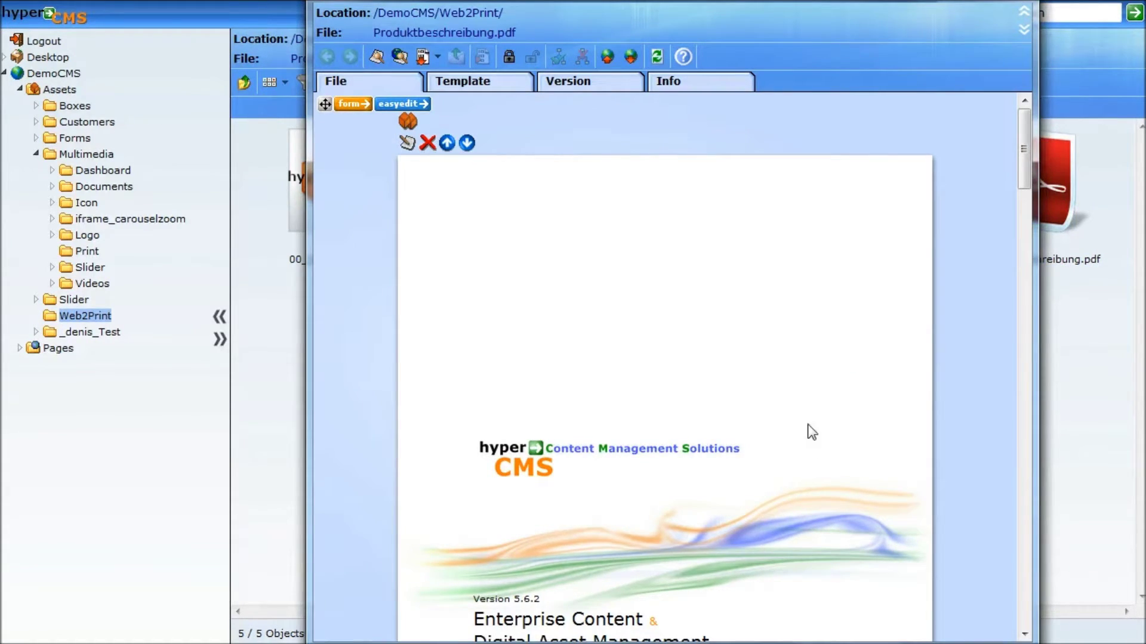
# Download Produktbeschreibung.pdf in its Original format and open it in the PDF reader
pyautogui.click(431, 62)
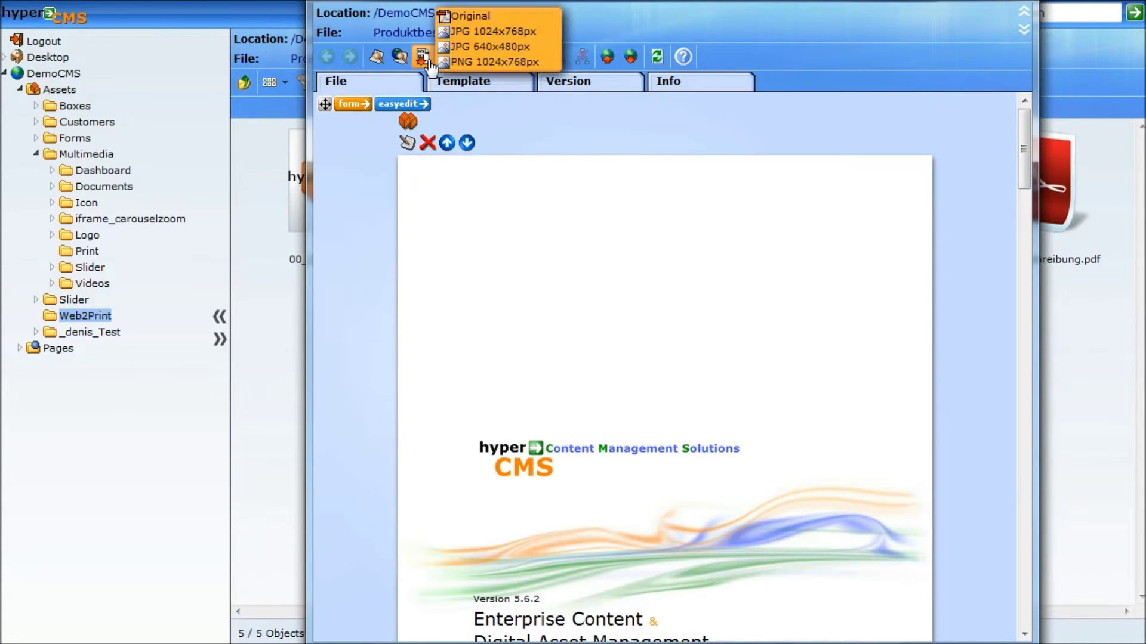
pyautogui.click(472, 14)
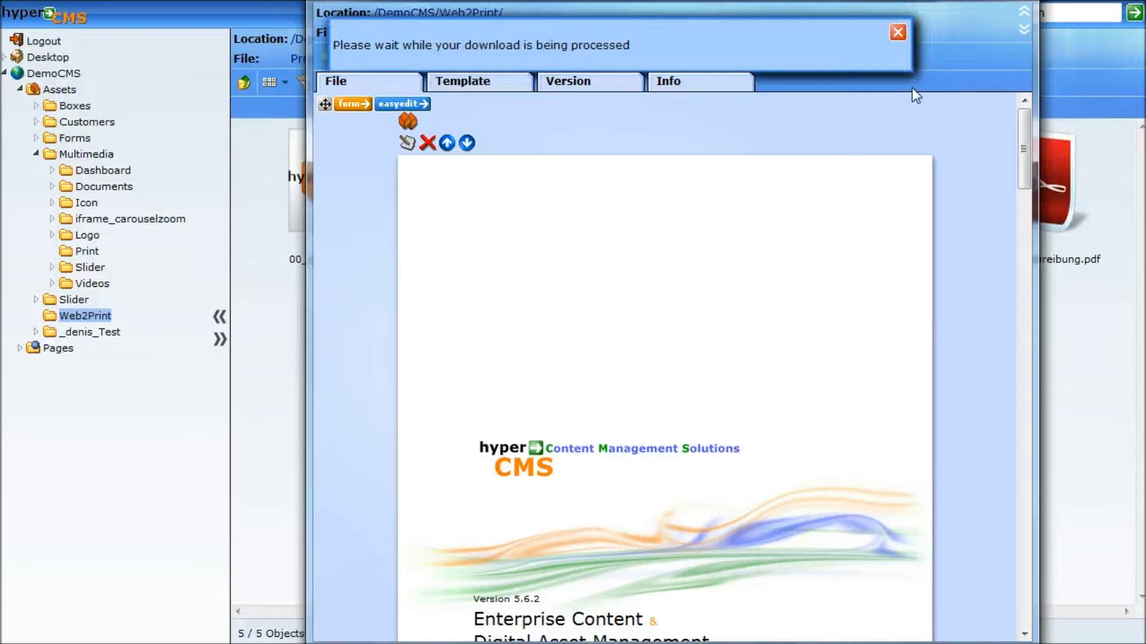
pyautogui.click(628, 370)
pyautogui.click(839, 481)
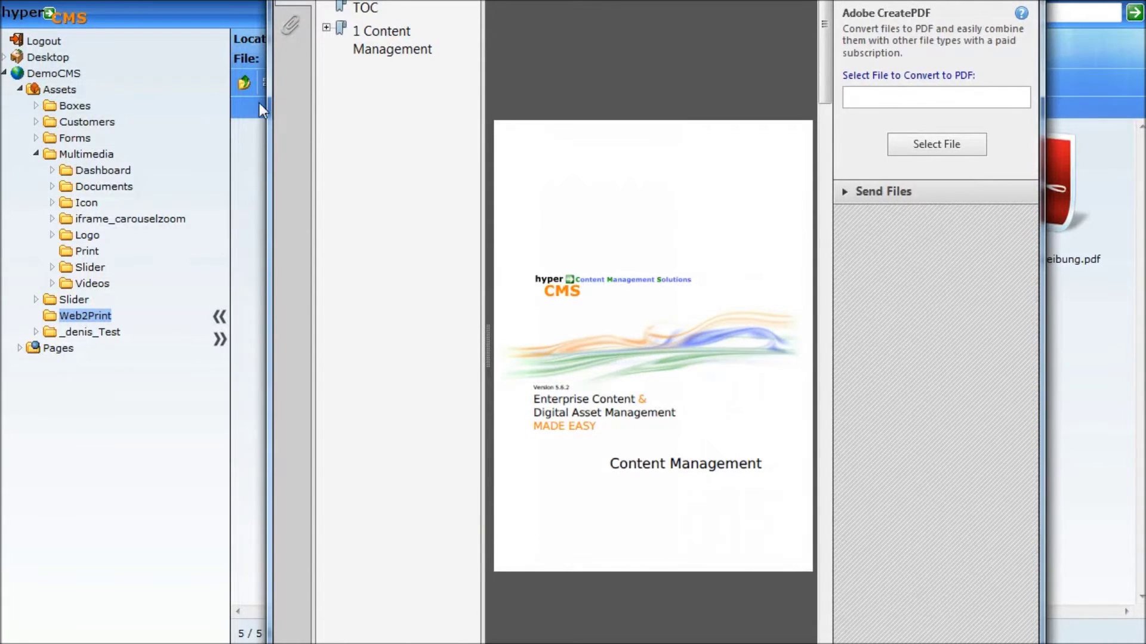
# Widen the PDF reader window and expand the "1 Content Management" bookmark to examine the brochure's chapter structure
pyautogui.moveTo(262, 106); pyautogui.dragTo(125, 109)
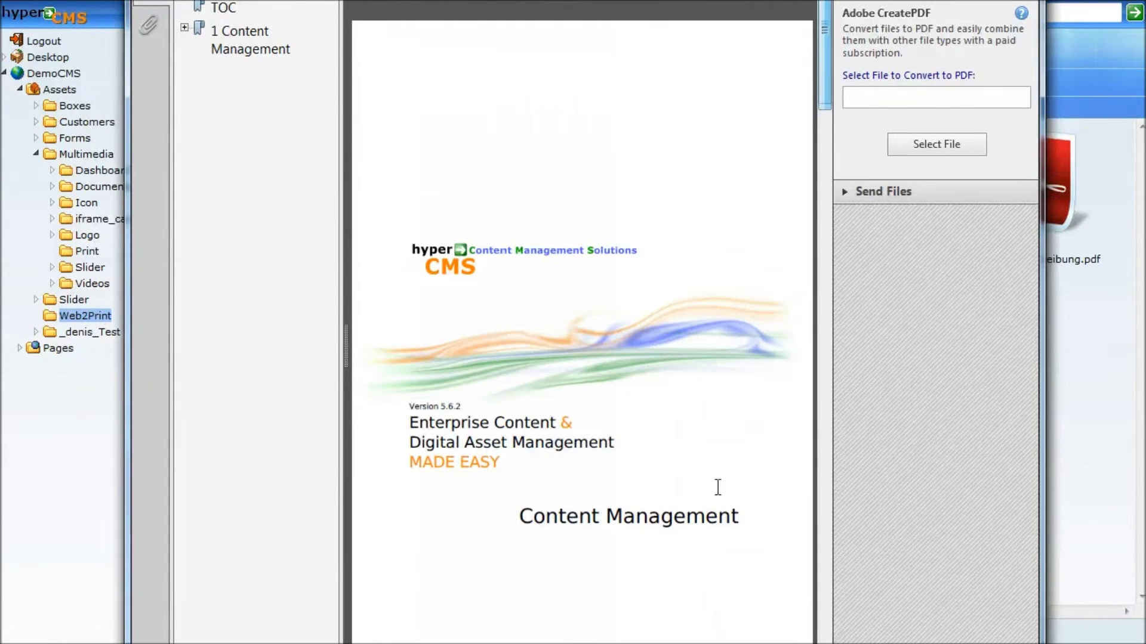
pyautogui.scroll(-2, 825, 45)
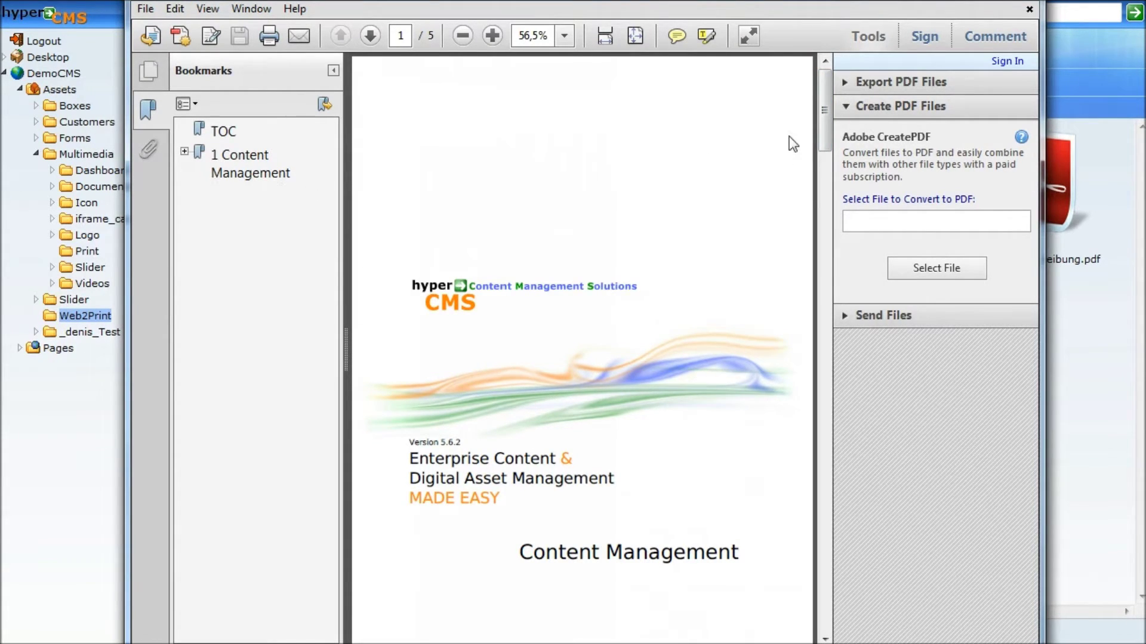
pyautogui.click(181, 150)
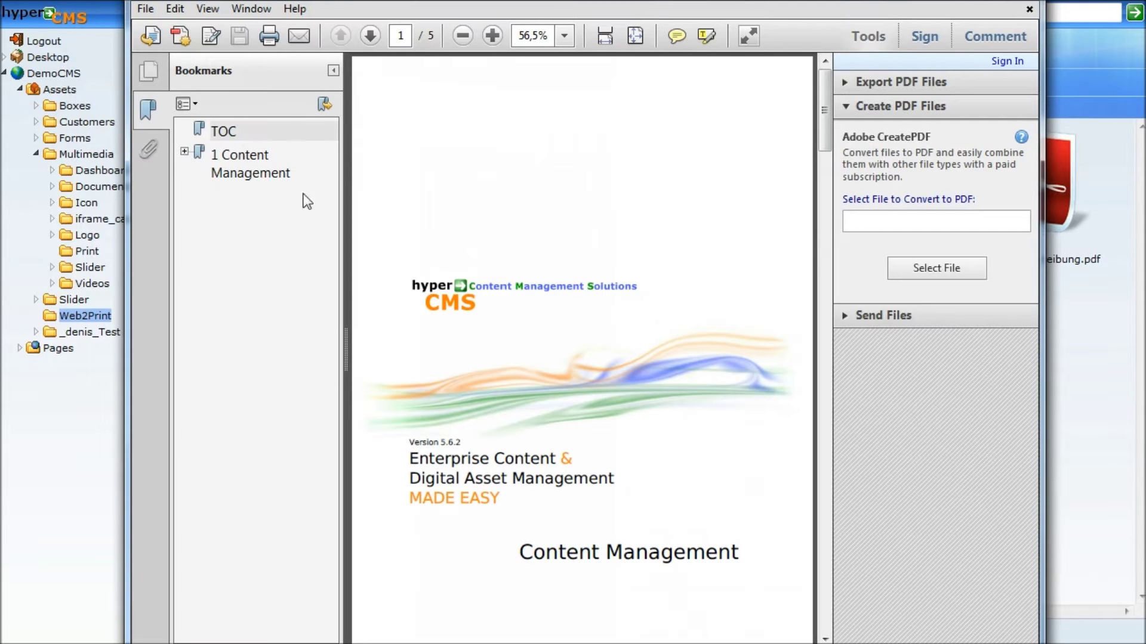
pyautogui.click(184, 151)
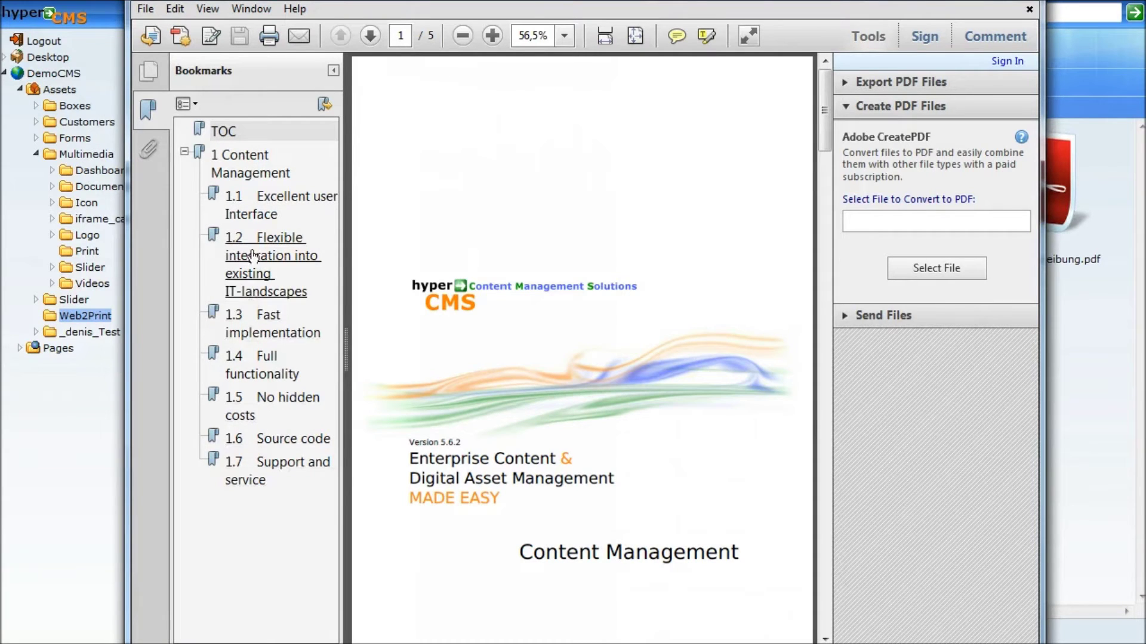
pyautogui.moveTo(821, 115)
pyautogui.mouseDown()
pyautogui.moveTo(829, 595)
pyautogui.moveTo(836, 481)
pyautogui.moveTo(811, 219)
pyautogui.moveTo(826, 107)
pyautogui.mouseUp()
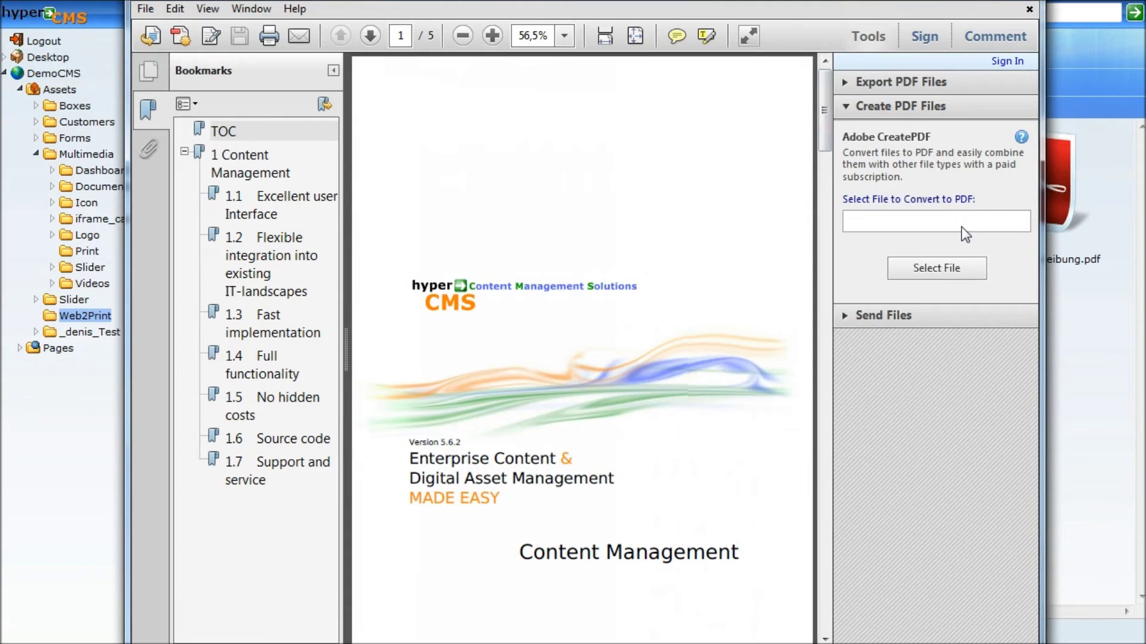